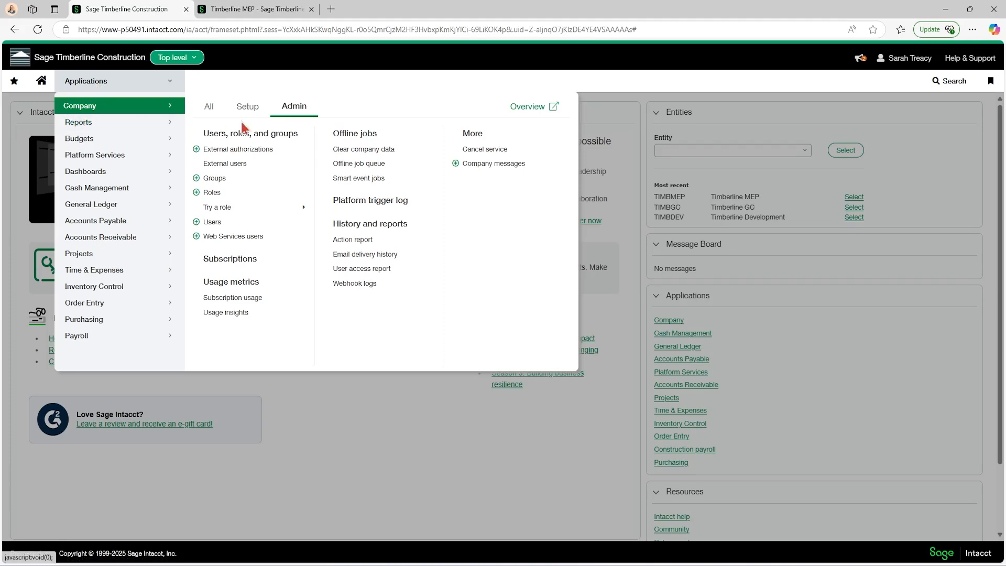
Review the Admin role's General Ledger permissions for opening and closing books.
left_click(213, 193)
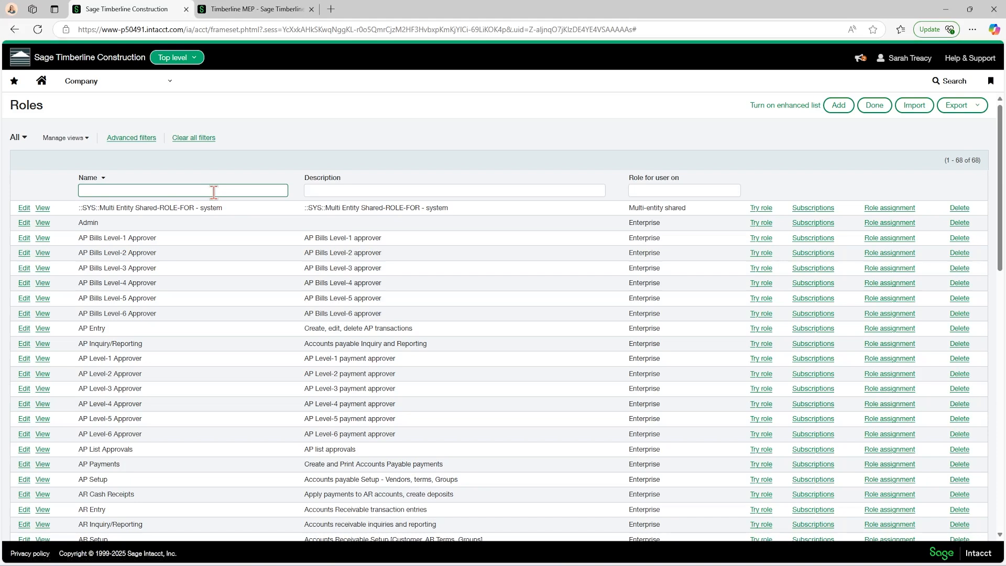
left_click(819, 226)
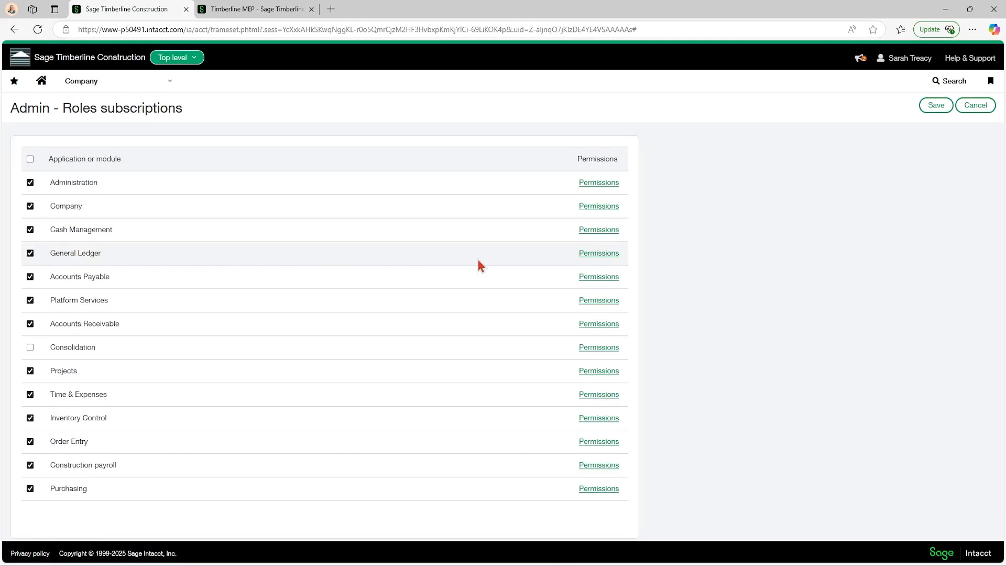
left_click(599, 255)
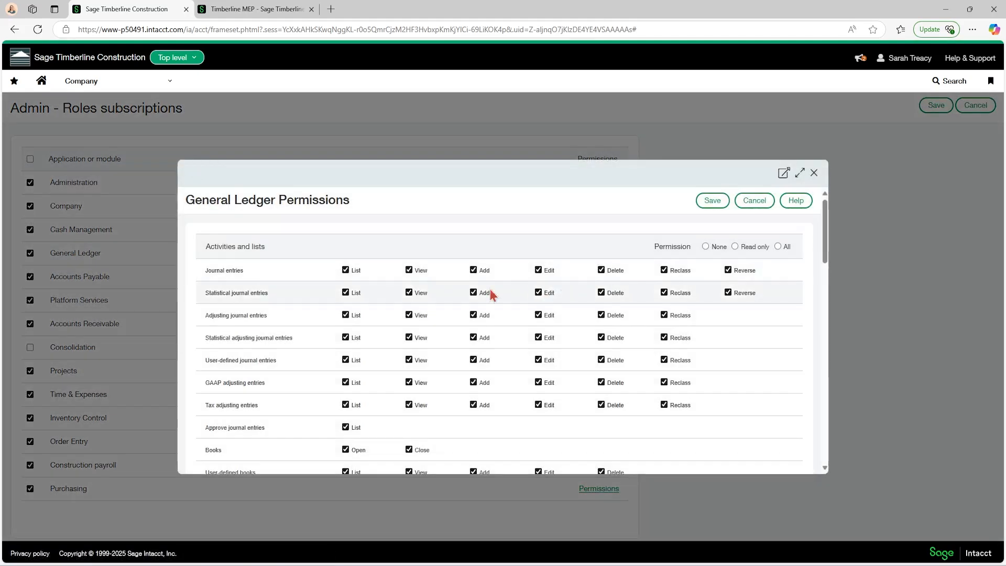
scroll(304, 309, "down", 2)
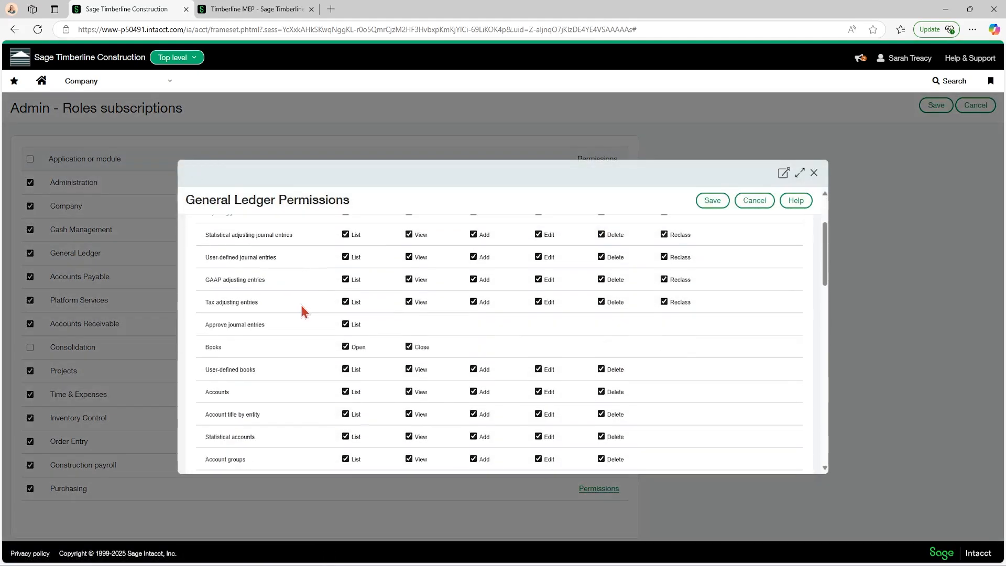
double_click(212, 340)
left_click(331, 350)
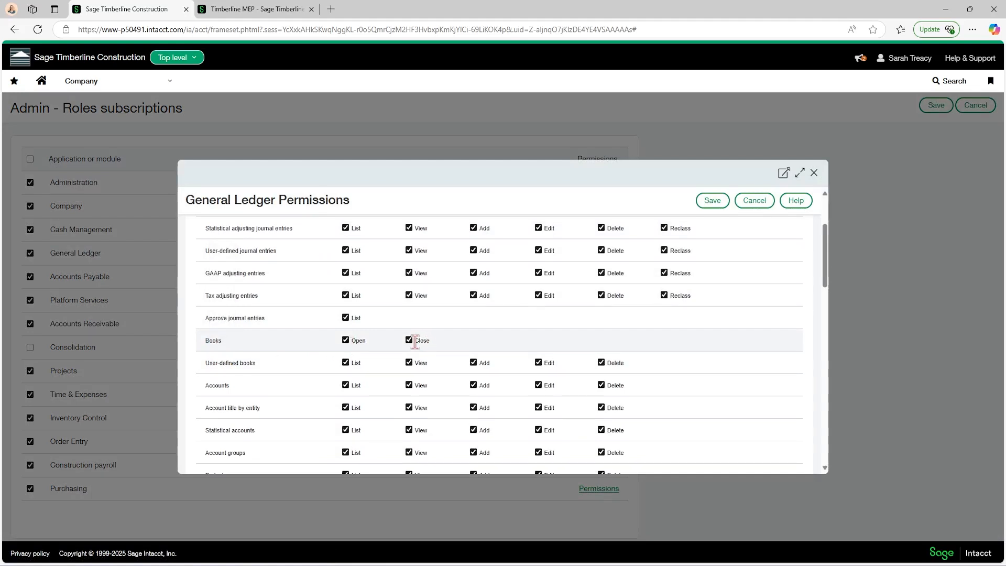
left_click(814, 173)
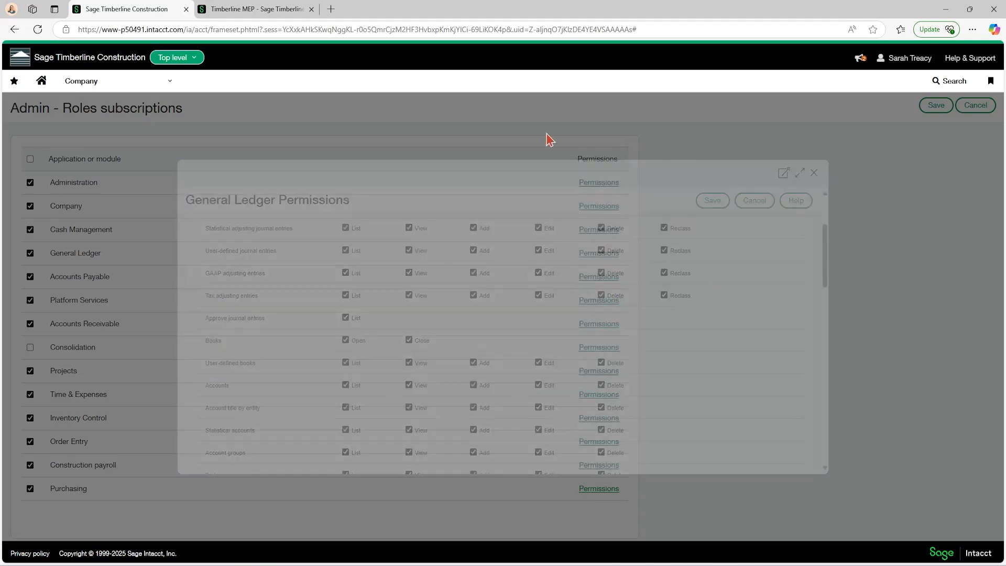
Open the General Ledger Close books page at the top level and review the entities available for closing.
left_click(118, 81)
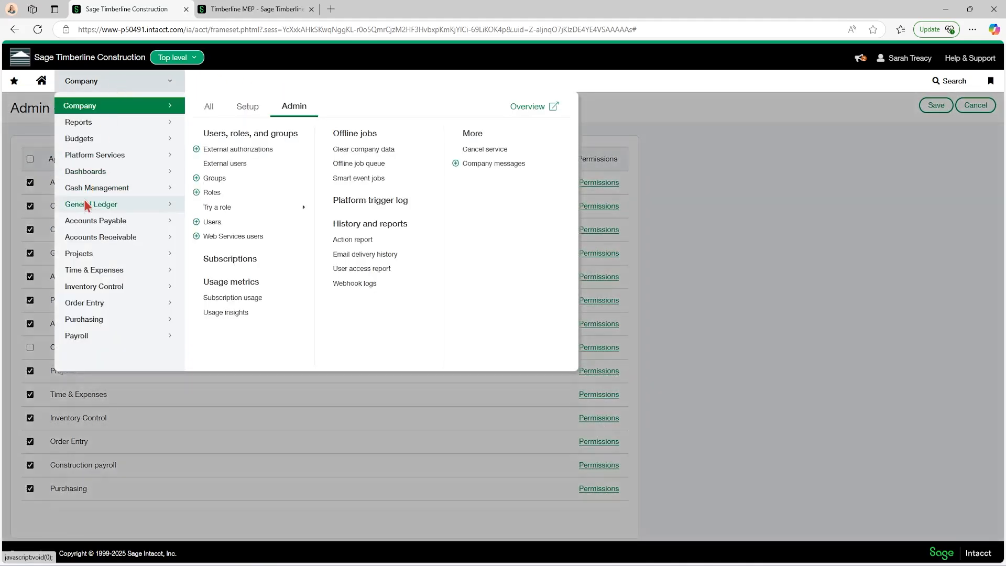
mouse_move(85, 210)
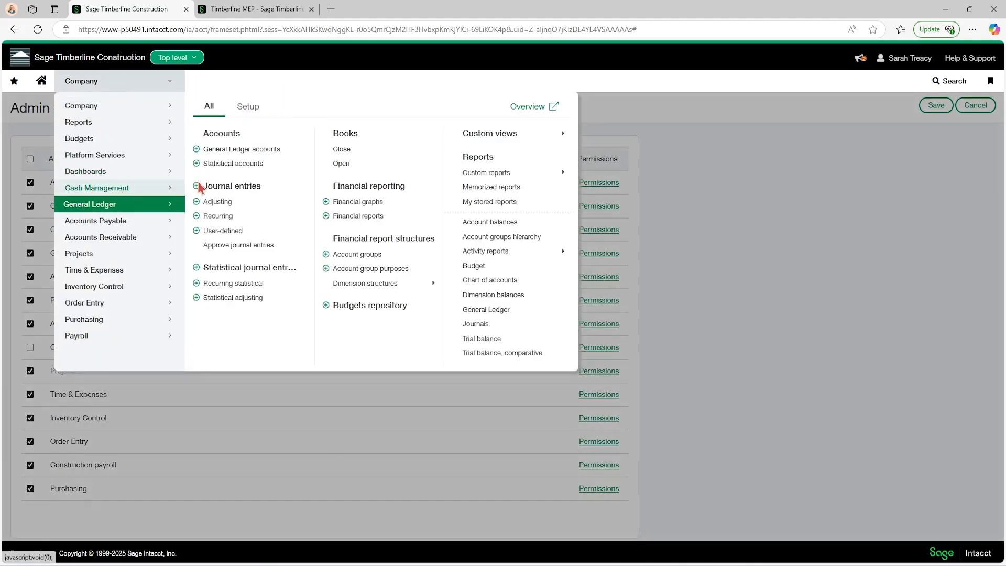
left_click(344, 152)
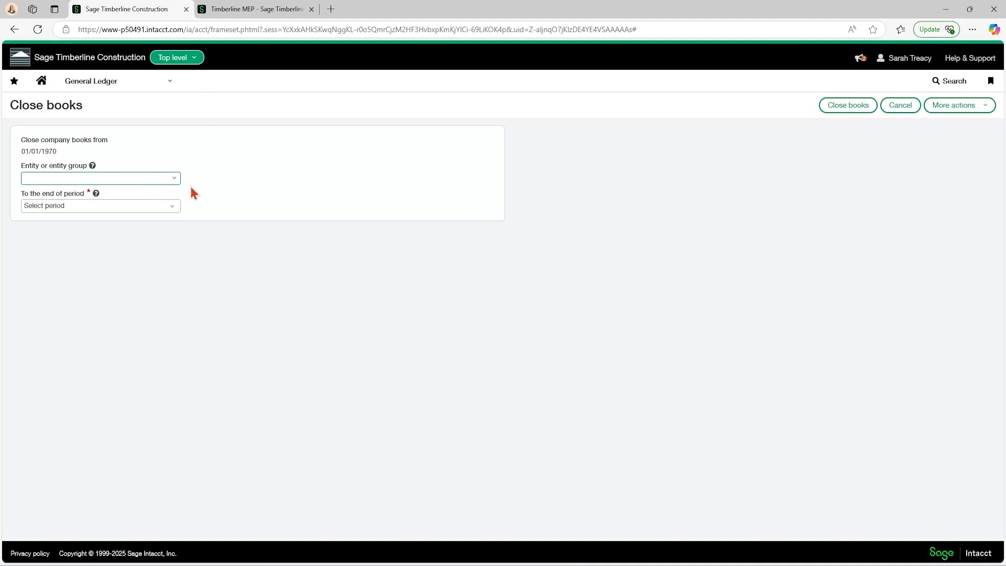
left_click(175, 180)
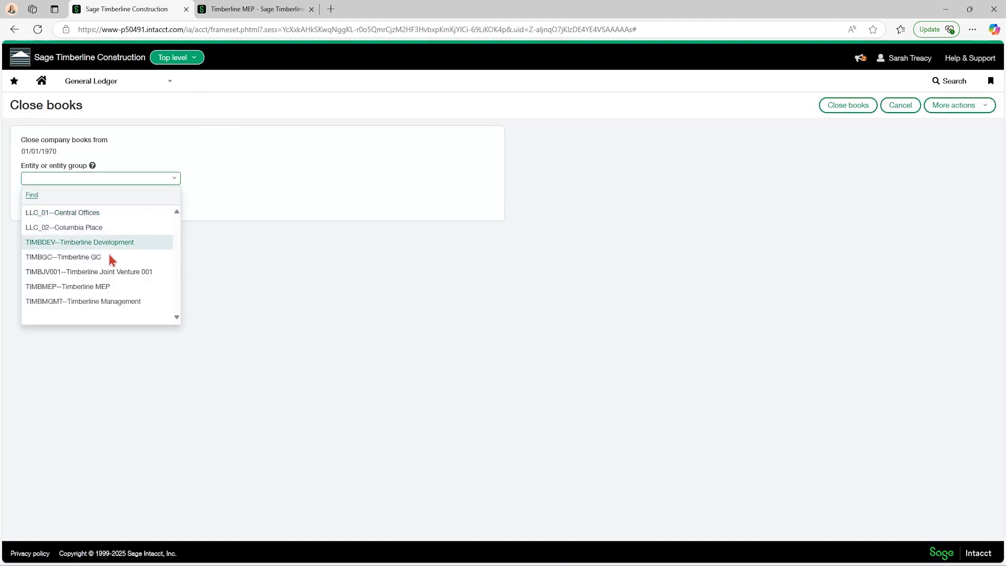
left_click(285, 188)
Switch to the Timberline GC entity and close its books to the end of Calendar Year Ended December 2022.
left_click(193, 59)
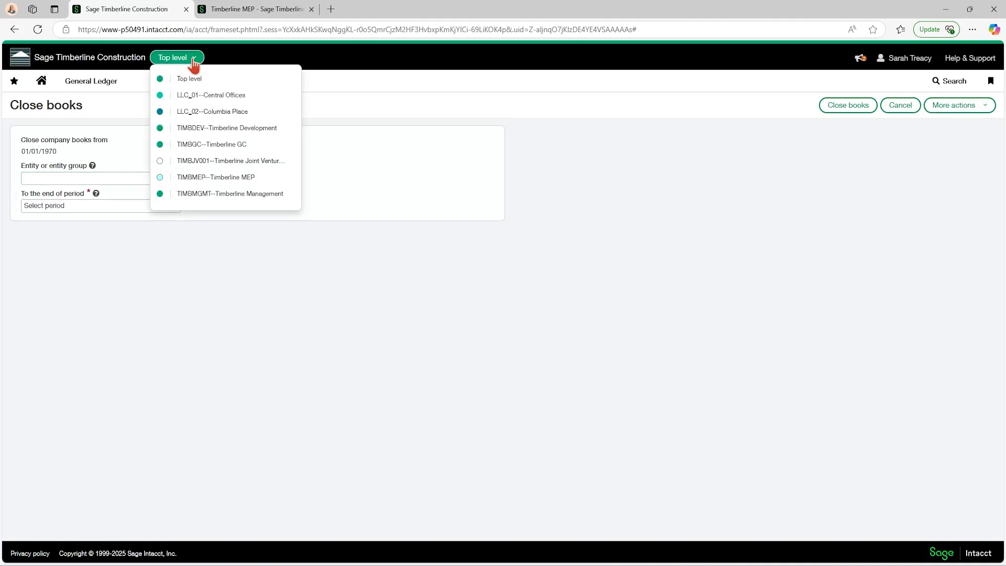
left_click(213, 144)
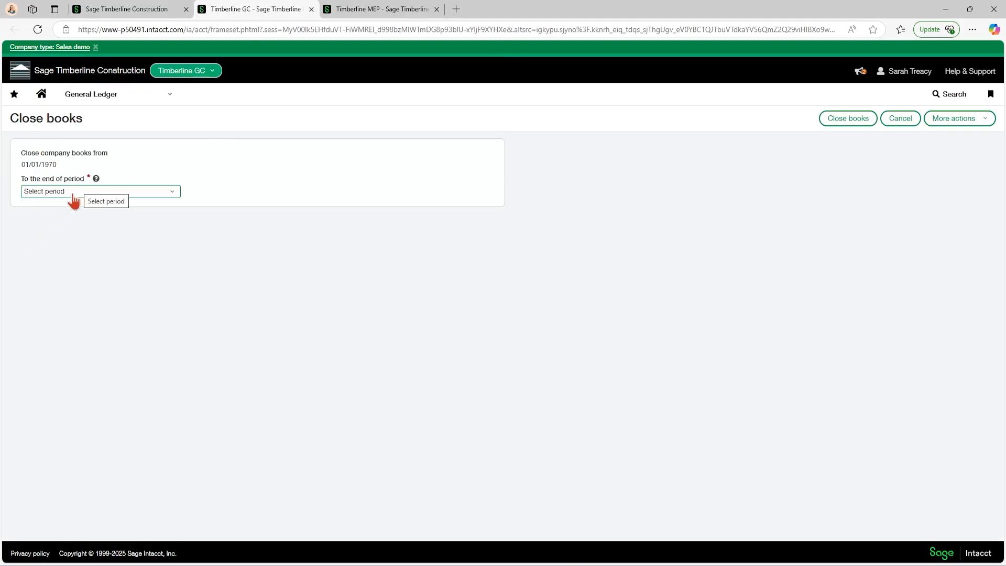
left_click(172, 195)
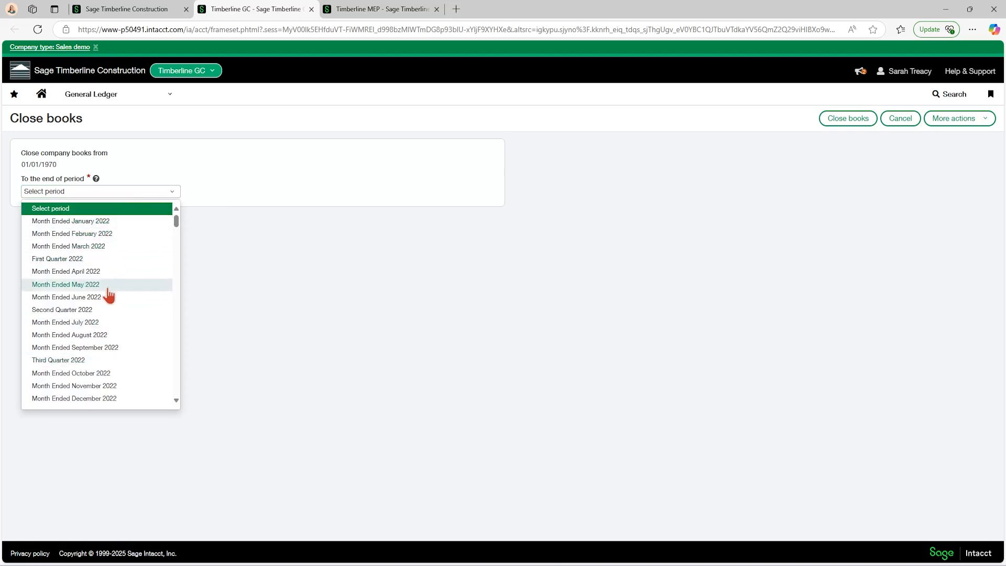
scroll(108, 295, "down", 2)
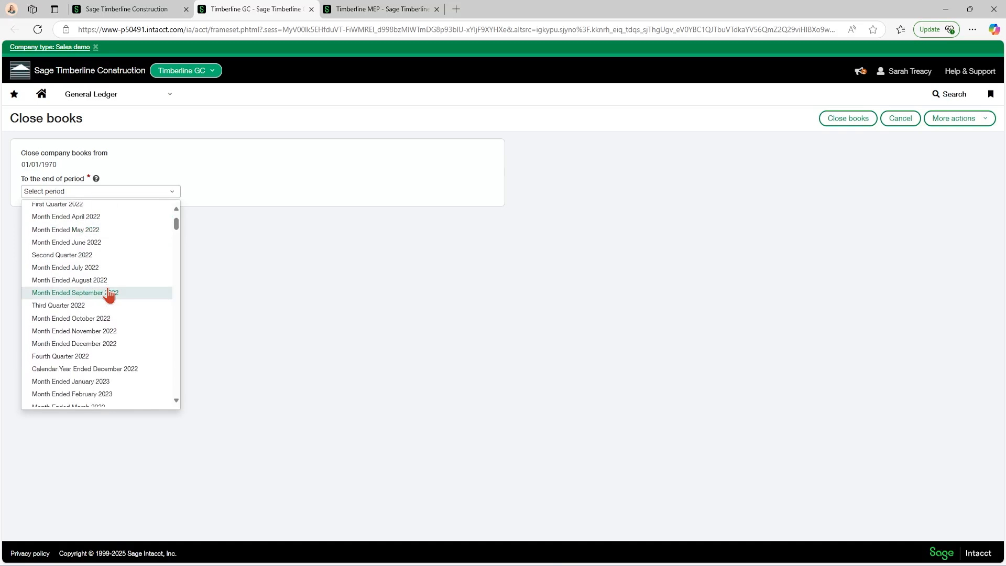
scroll(108, 295, "down", 2)
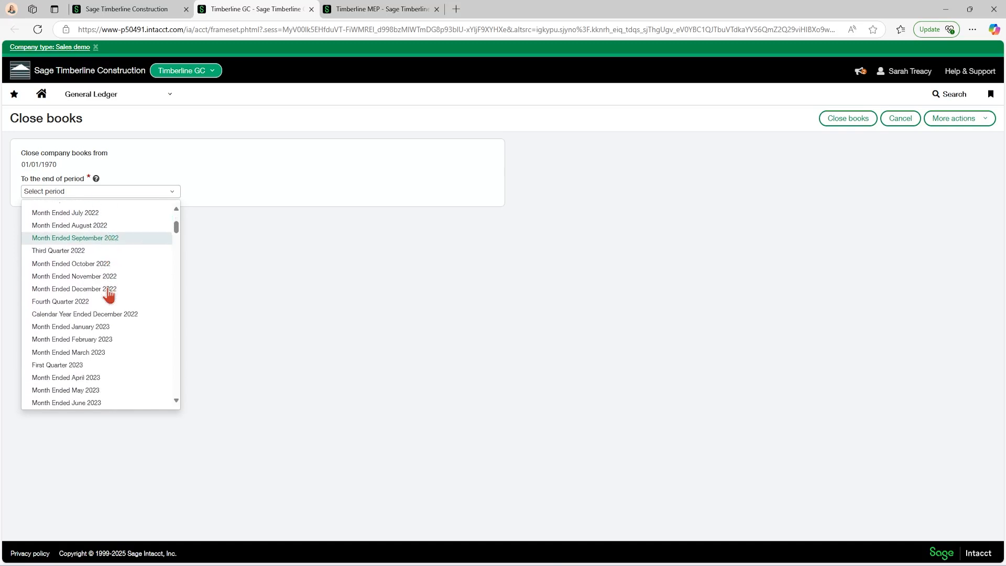
left_click(107, 316)
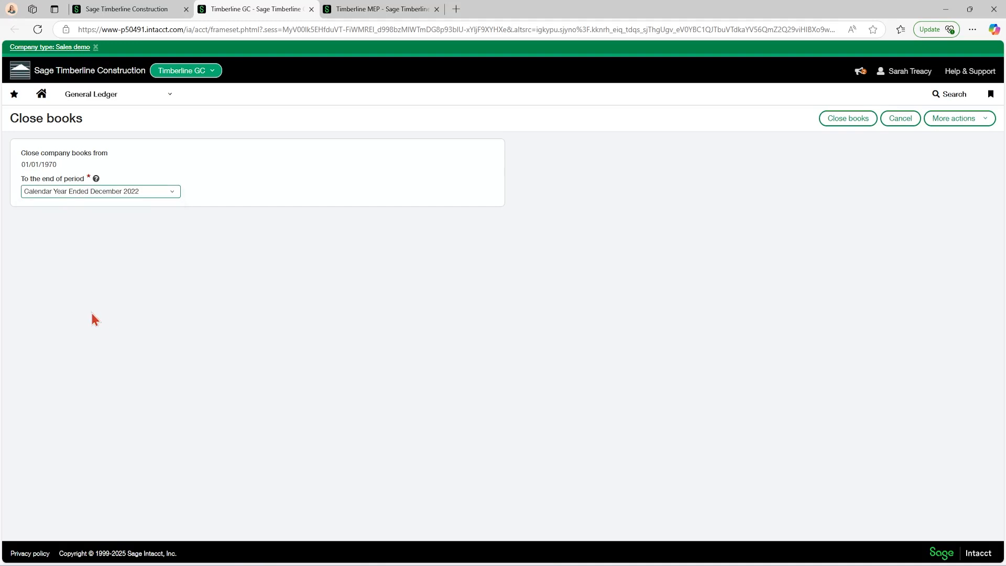
left_click(841, 120)
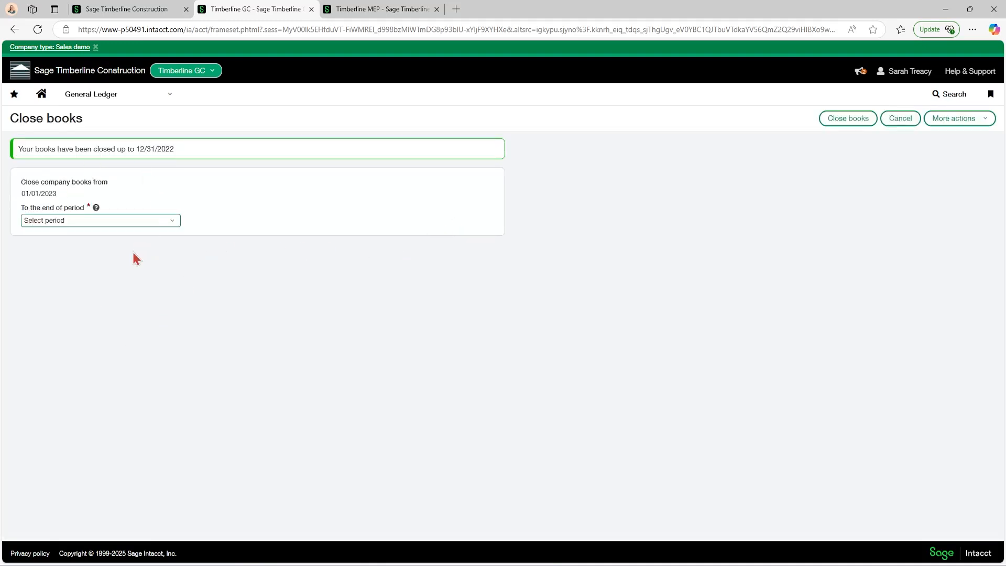
Review the remaining closing periods for Timberline GC, and go to the General Ledger Open books page without saving changes.
left_click(173, 222)
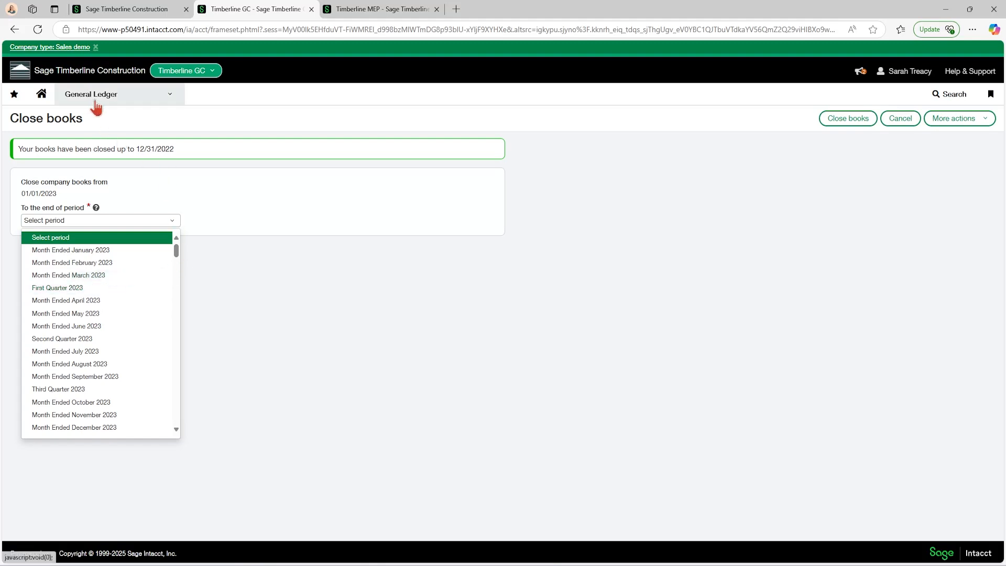
mouse_move(97, 104)
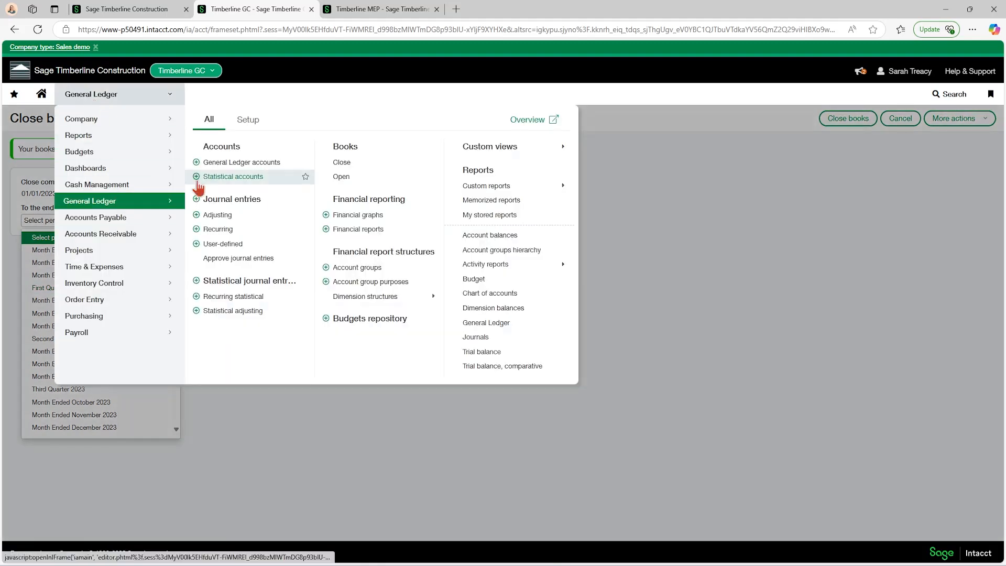
left_click(341, 177)
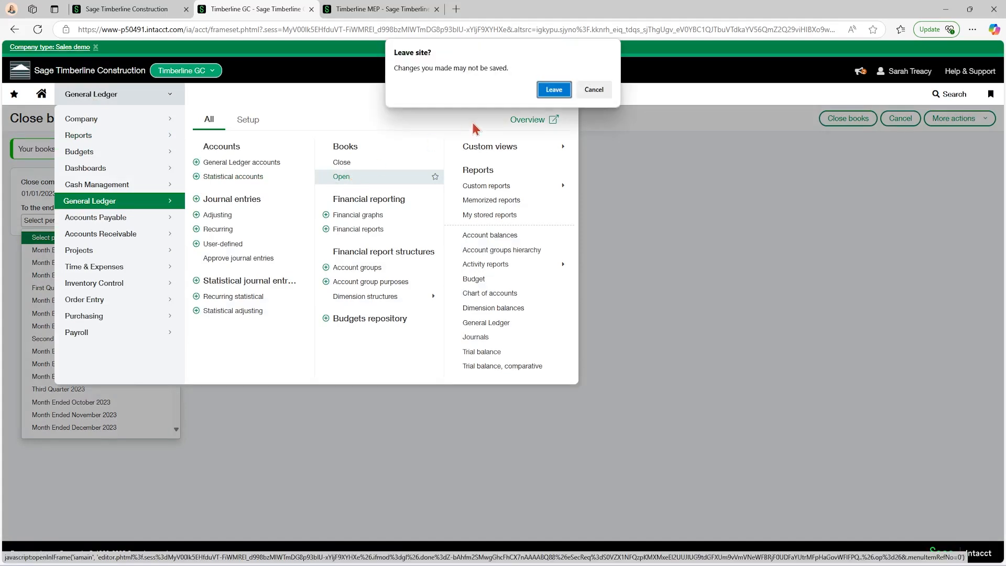
left_click(554, 90)
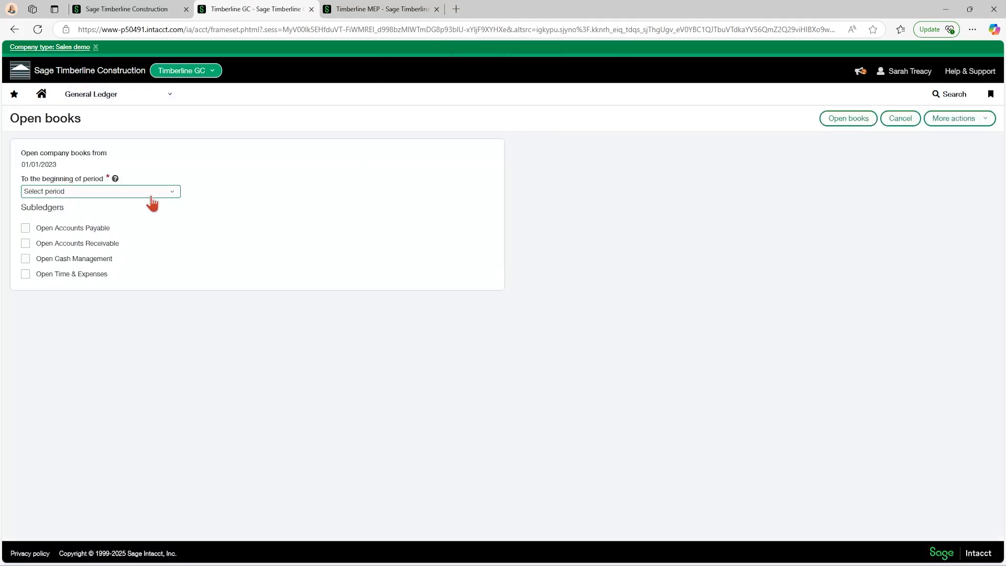
Review the periods available for reopening the books and try selecting the Accounts Payable, Accounts Receivable and Cash Management subledgers.
left_click(173, 193)
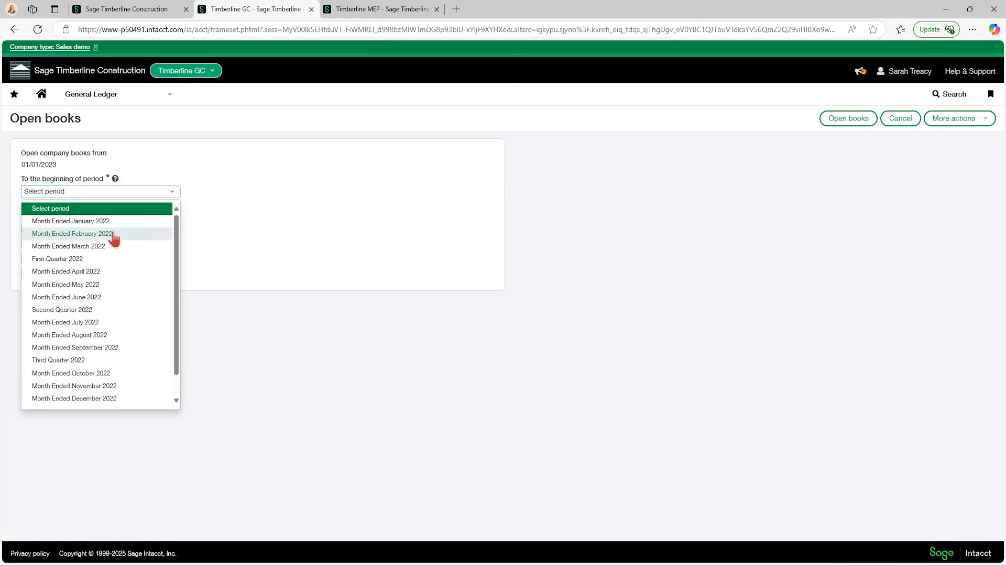
scroll(105, 374, "down", 1)
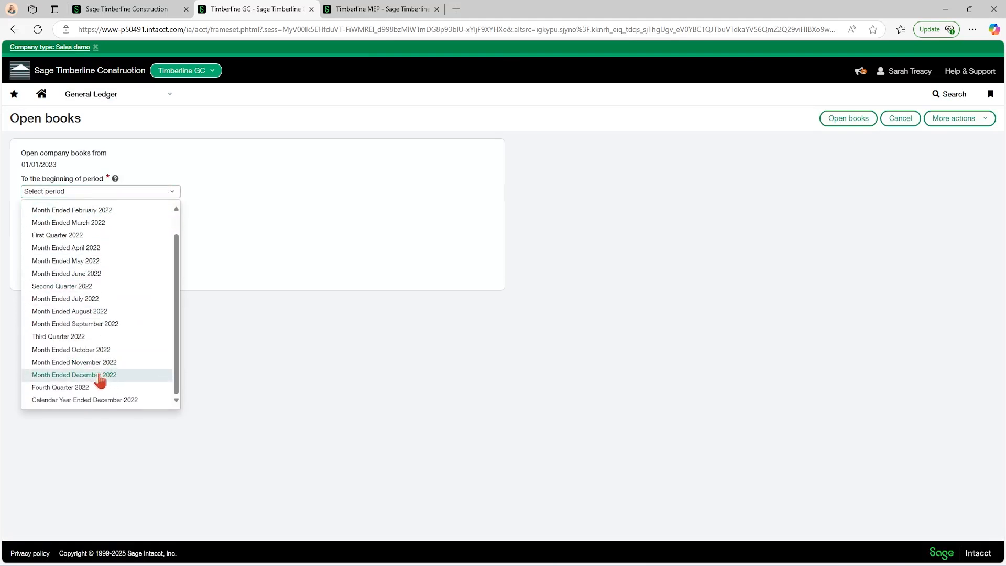
left_click(285, 270)
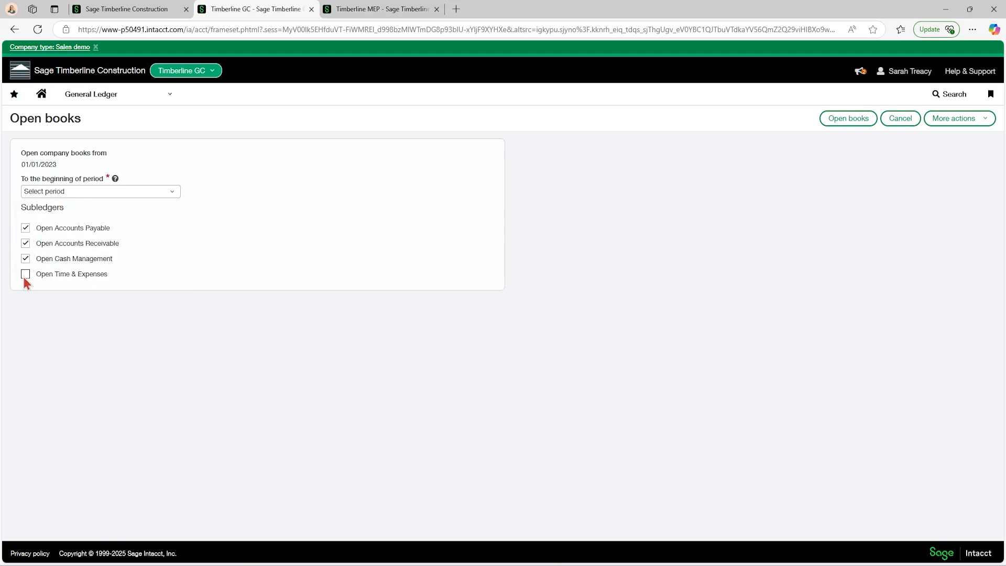
left_click(25, 229)
left_click(25, 258)
left_click(24, 273)
In Timberline MEP, try to post the PDX Sanitation bill dated 02/12/2025, and return to the bill.
left_click(363, 10)
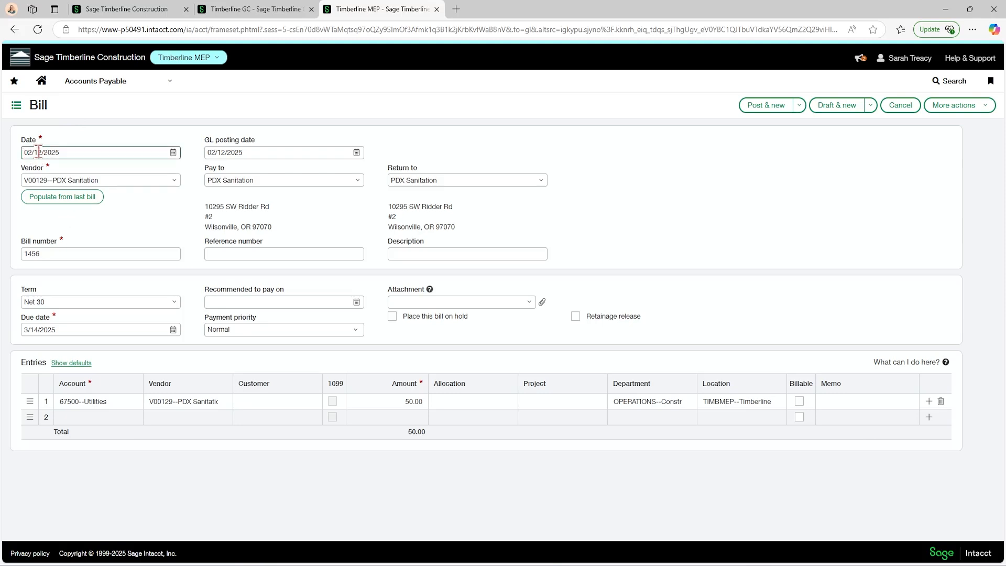
left_click(754, 108)
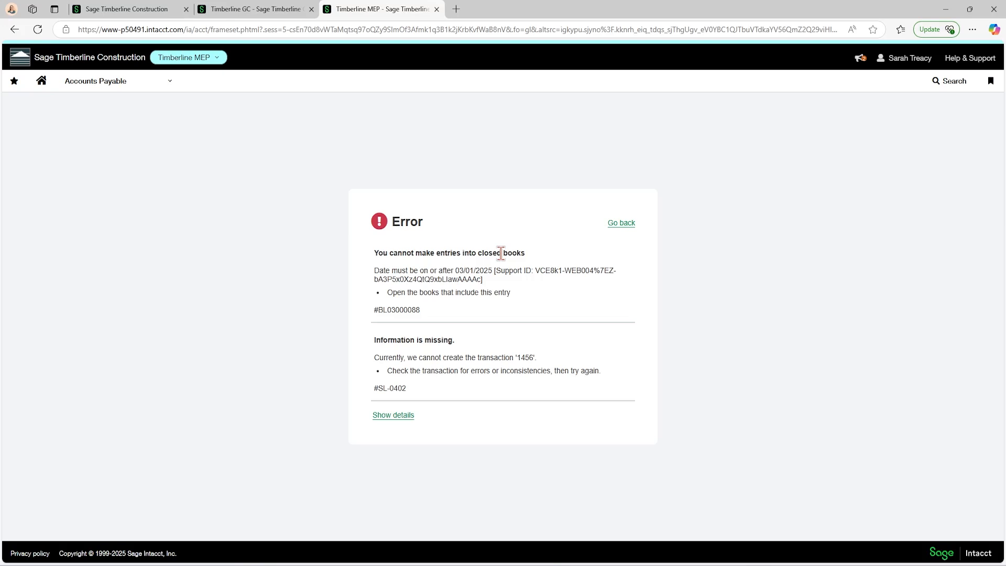
left_click(622, 225)
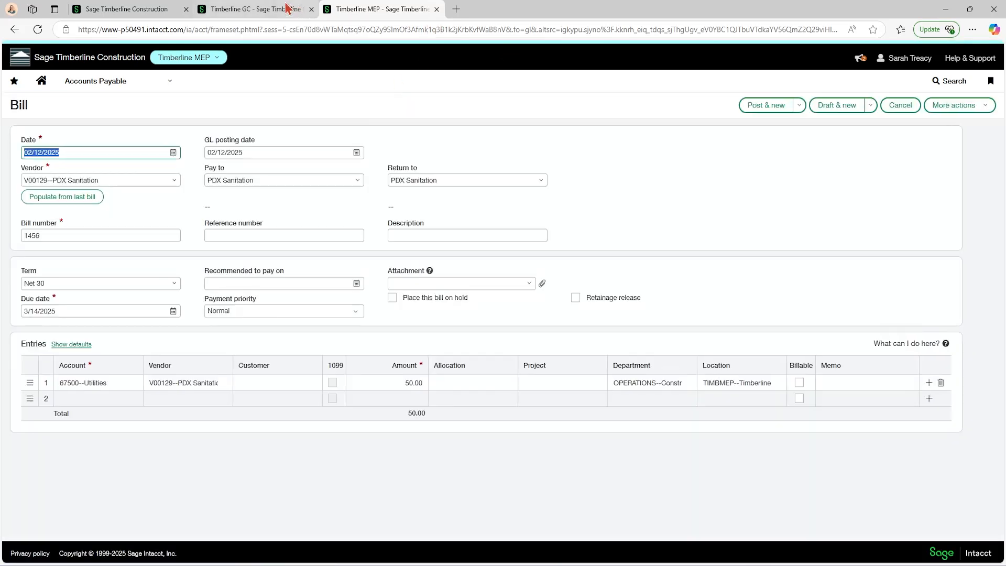
Set the PDX Sanitation bill's date to 03/06/2025 and post the bill in Timberline MEP.
left_click(266, 8)
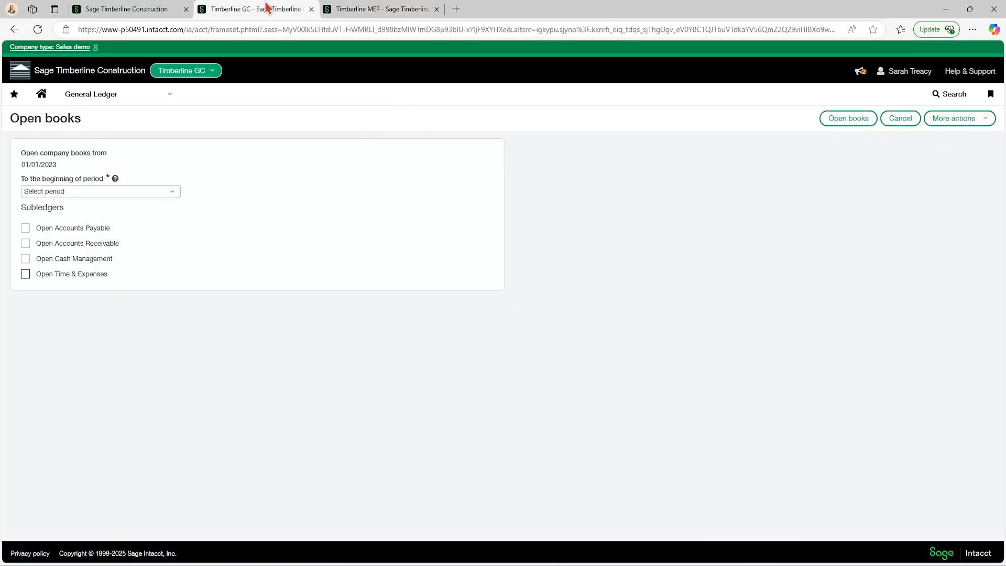
left_click(332, 7)
left_click(173, 152)
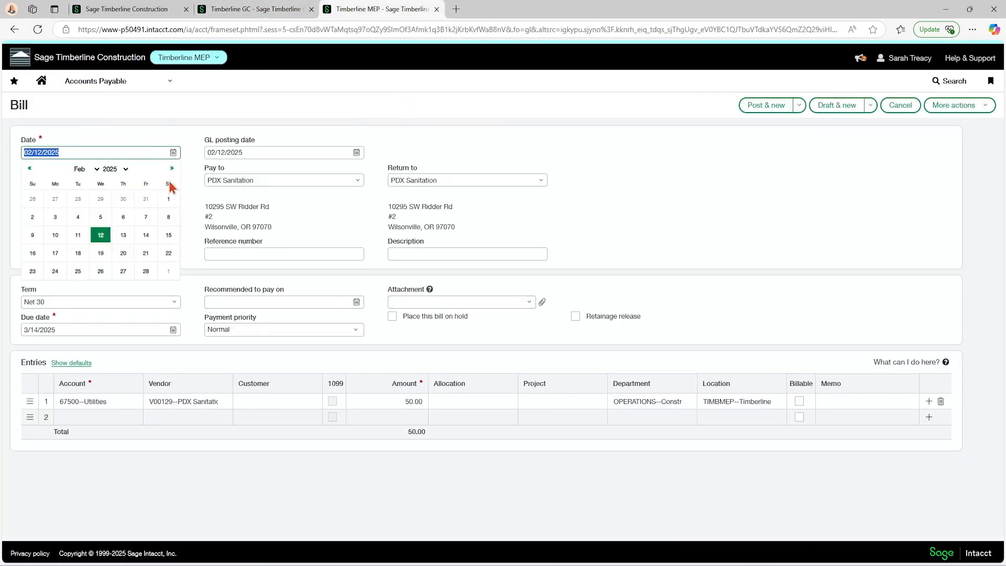
left_click(171, 169)
left_click(123, 216)
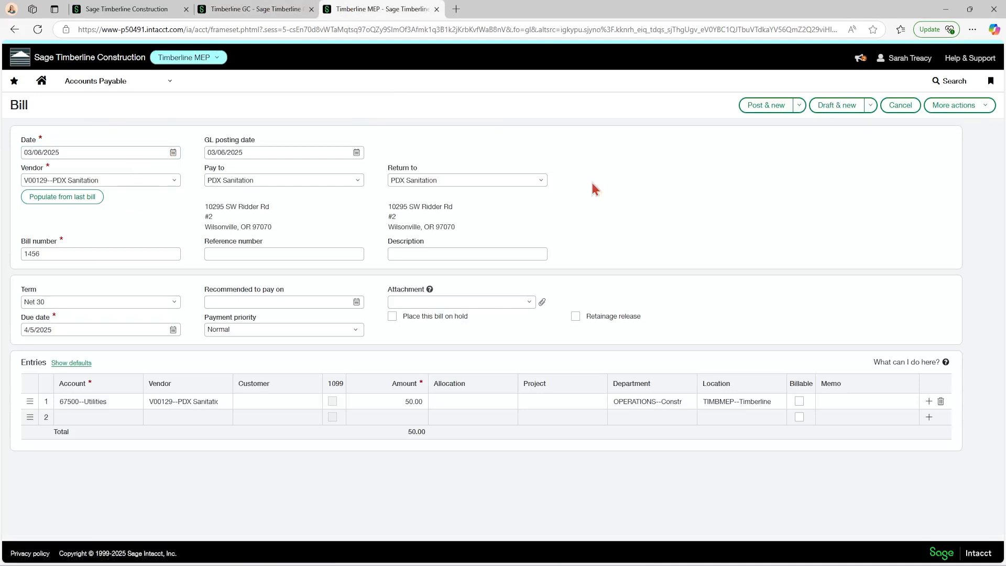
left_click(770, 106)
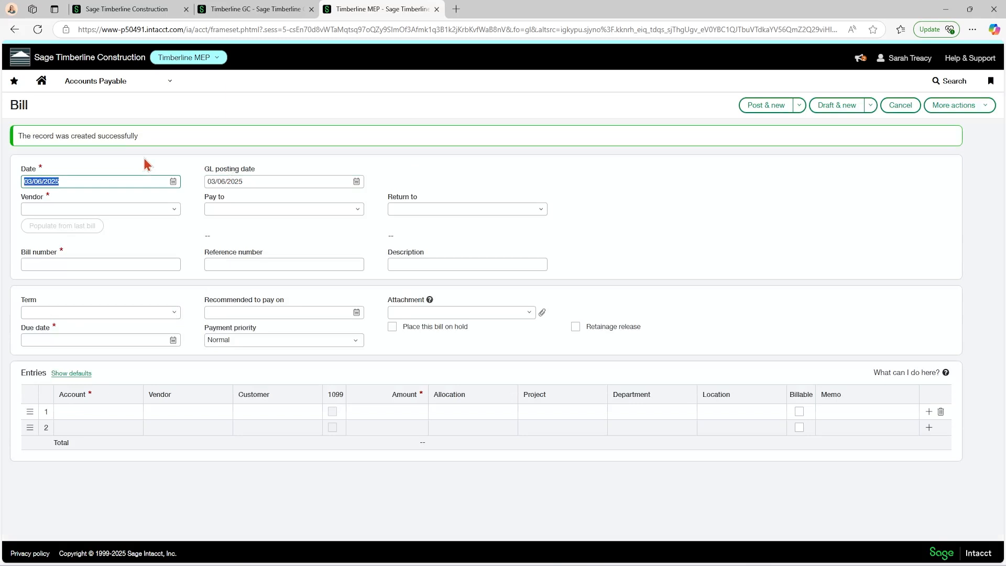
Return to the top-level company session and open the personal dashboard, leaving the Close books page without saving.
left_click(241, 8)
left_click(148, 7)
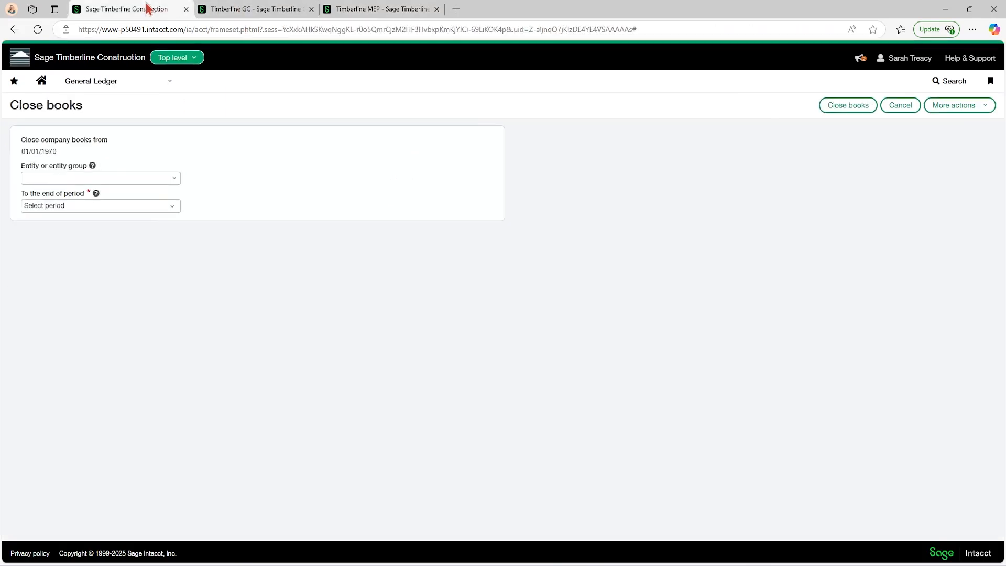
left_click(112, 93)
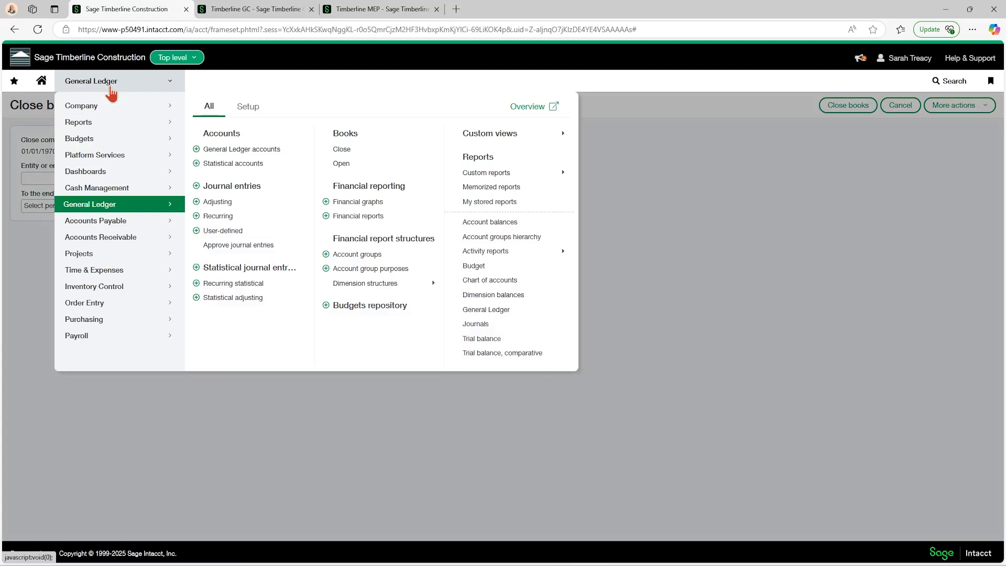
mouse_move(95, 171)
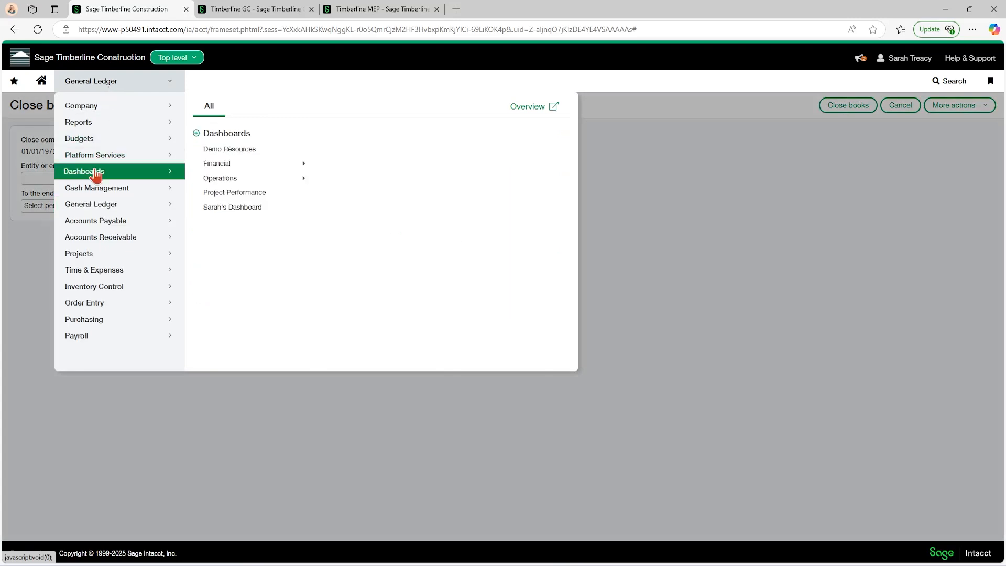
left_click(232, 208)
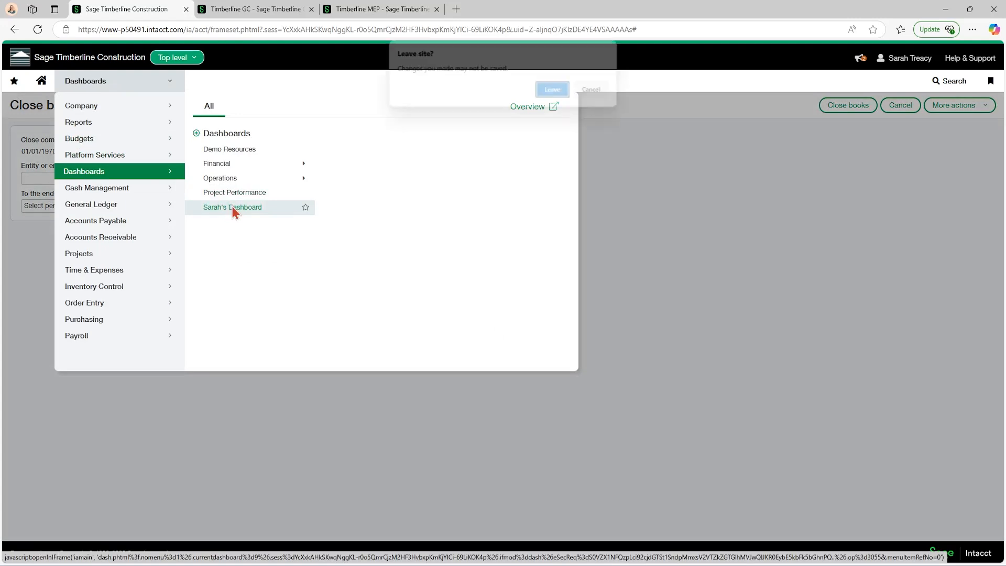
left_click(554, 93)
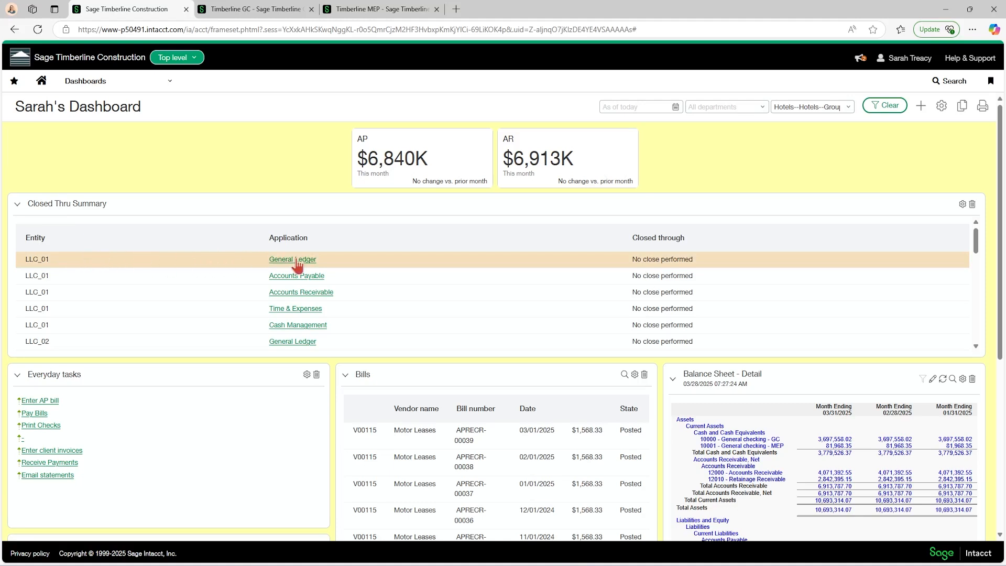
Review the closed-through dates by entity and application in the Closed Thru Summary, down to the TIMBMEP entries.
scroll(560, 260, "down", 5)
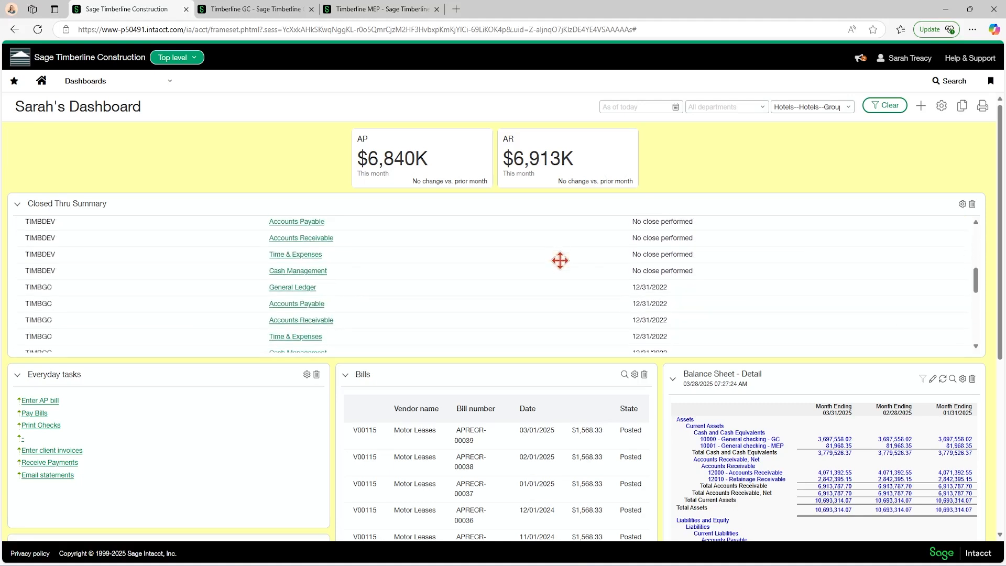
scroll(559, 261, "down", 1)
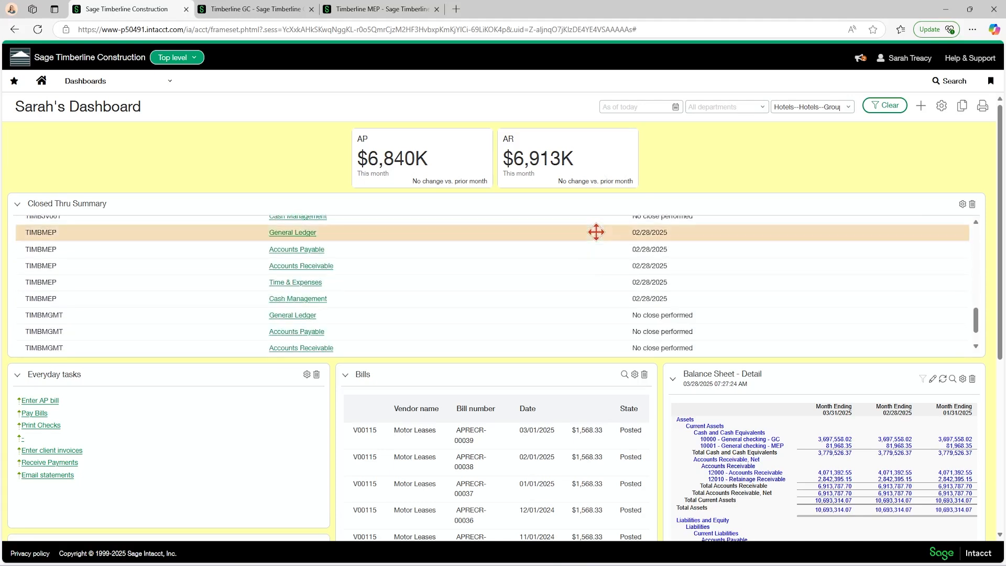
scroll(74, 243, "down", 3)
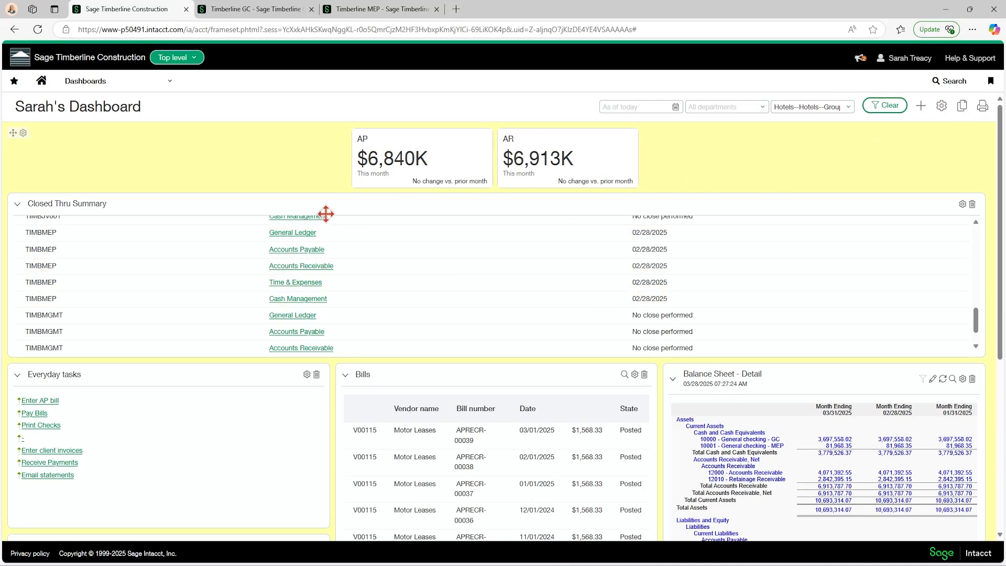
Start adding a General dashboard component, choose Closed Thru Summary, inspect its view and height options, and close the properties without saving.
left_click(922, 112)
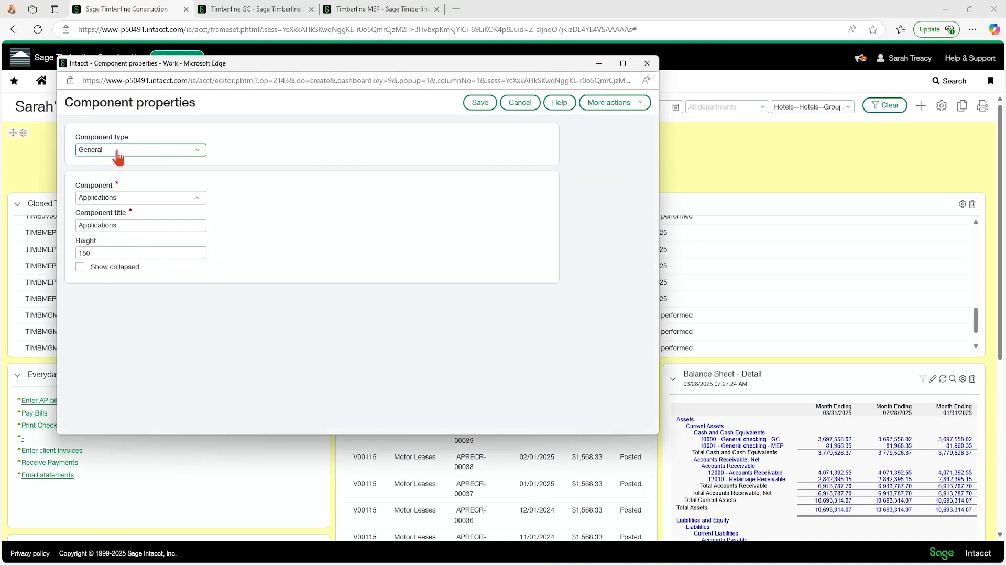
left_click(198, 200)
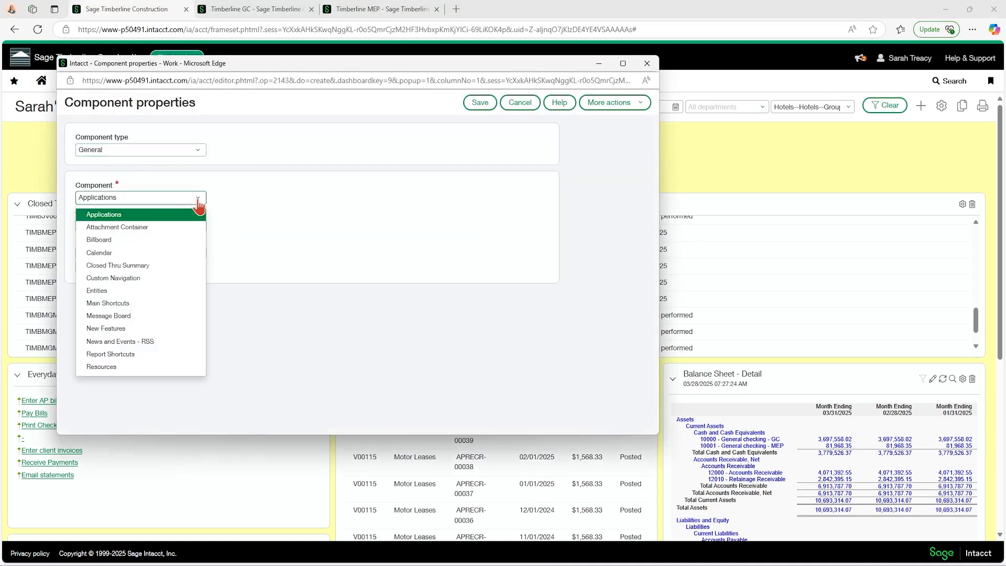
left_click(127, 266)
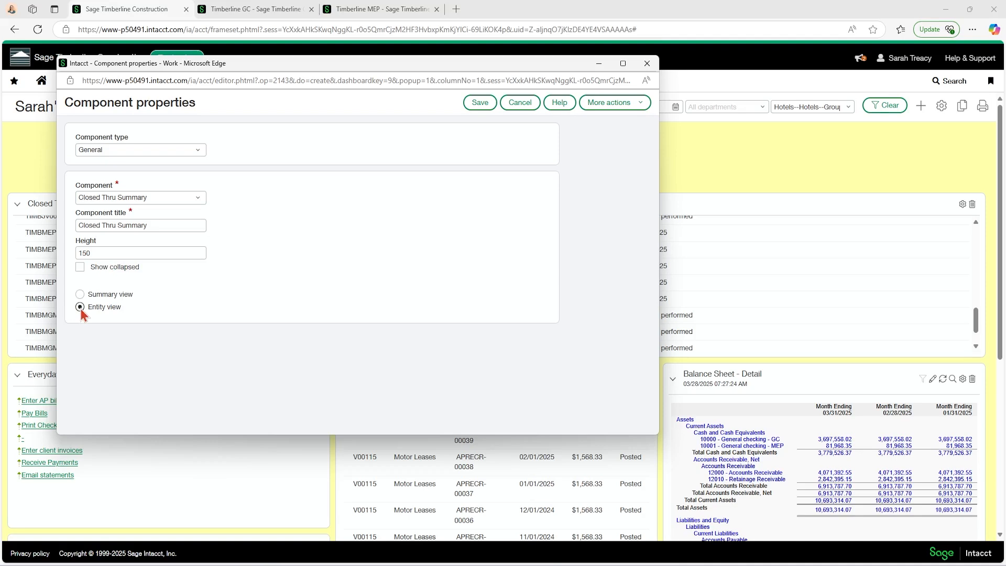
left_click(103, 253)
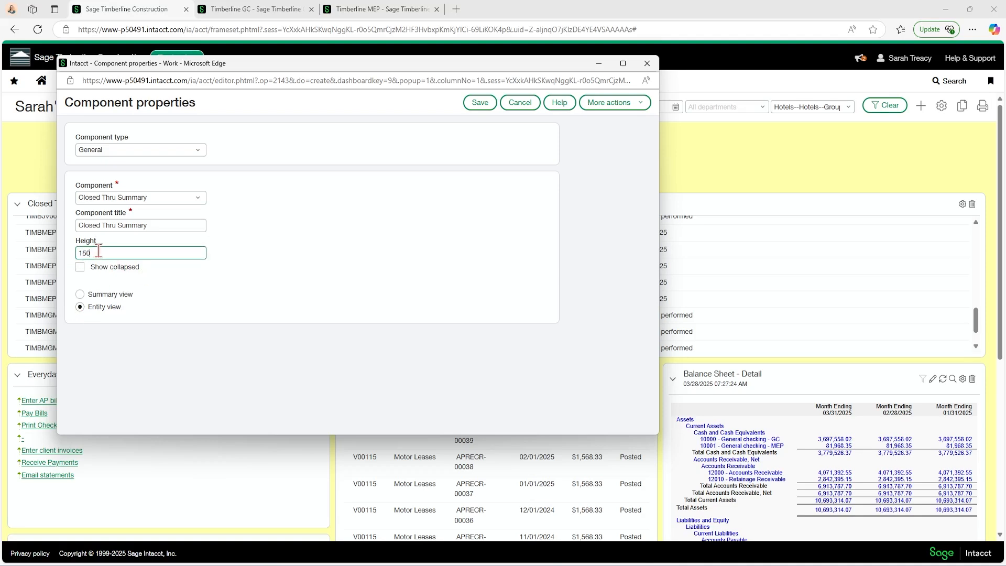
left_click(645, 64)
left_click(405, 139)
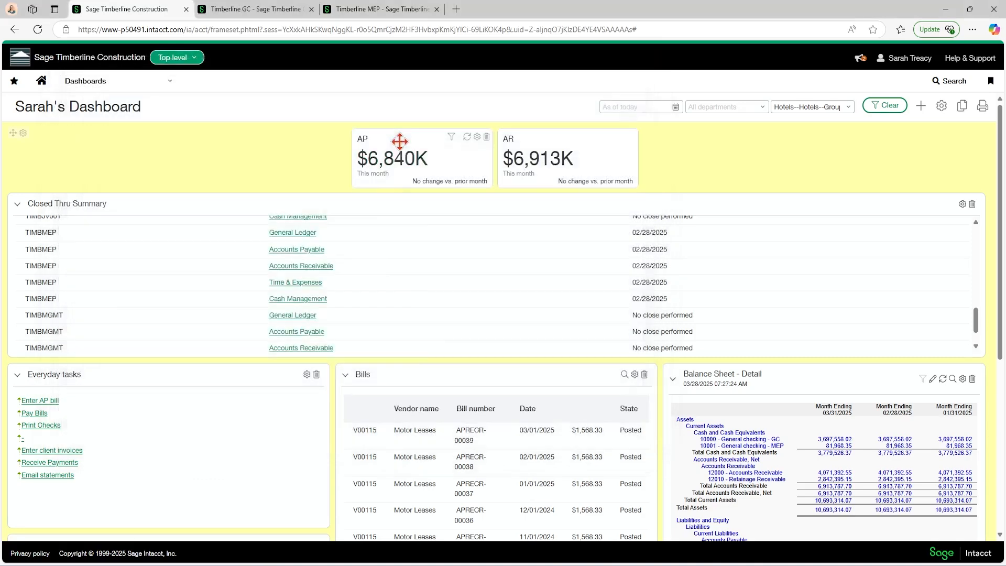
Look through the remaining entities in the dashboard's Closed Thru Summary and return to the top-level home page.
scroll(364, 251, "down", 1)
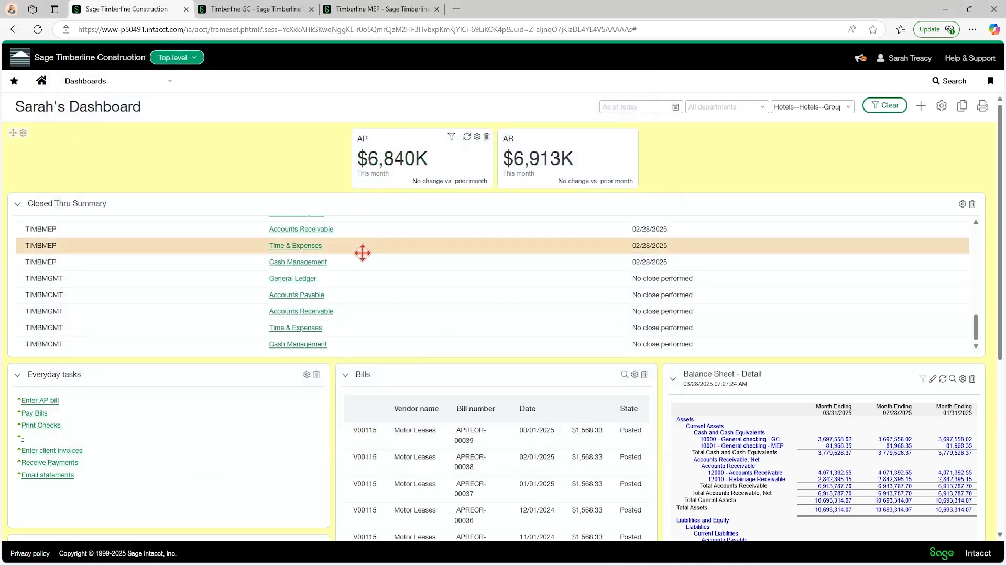
scroll(363, 253, "down", 2)
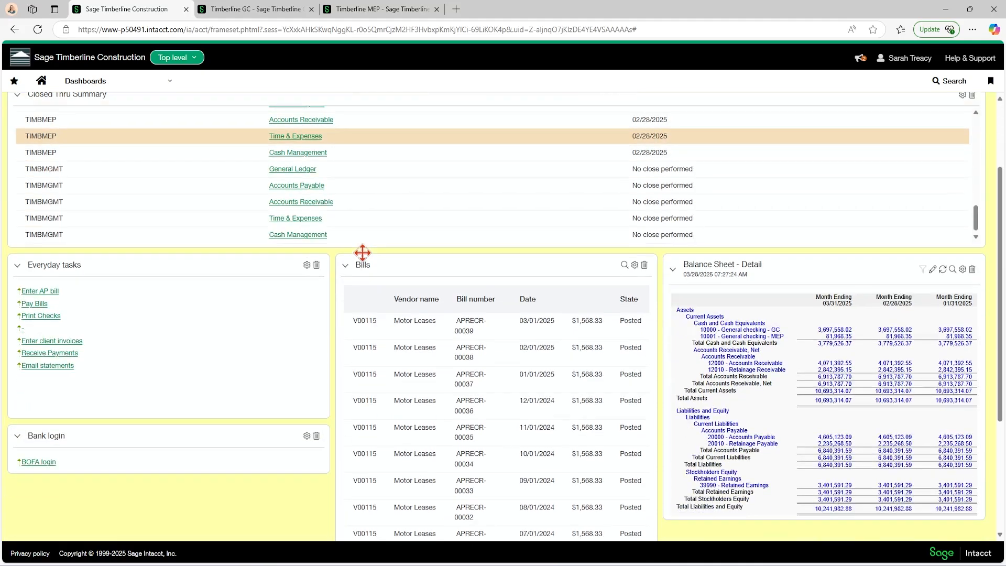
scroll(361, 253, "up", 4)
scroll(322, 239, "down", 1)
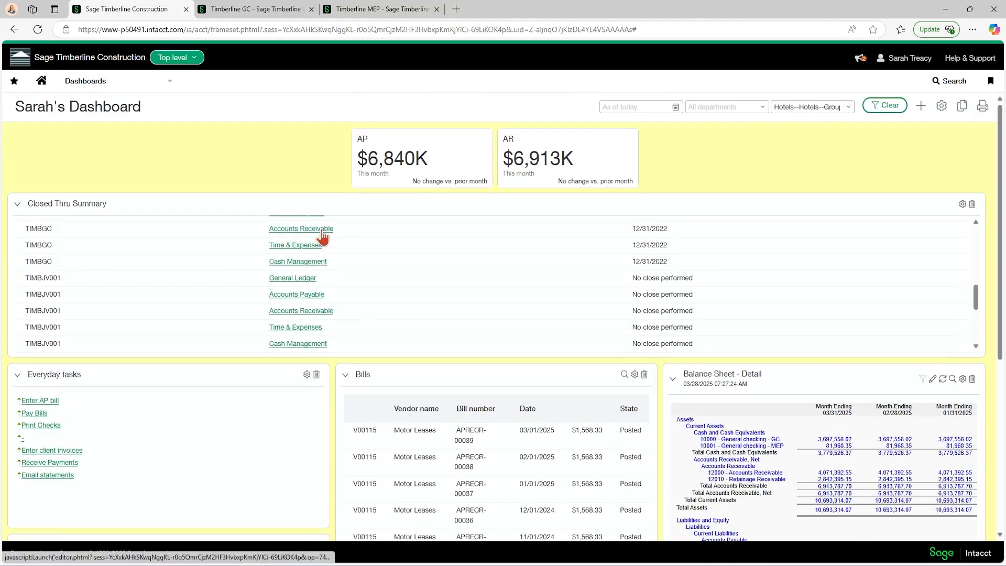
scroll(210, 225, "up", 8)
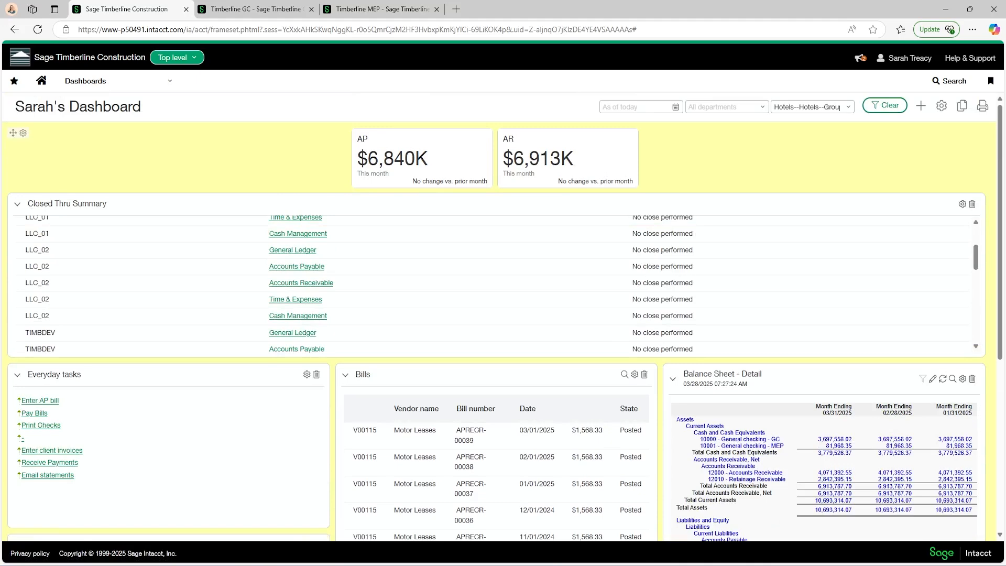
left_click(46, 84)
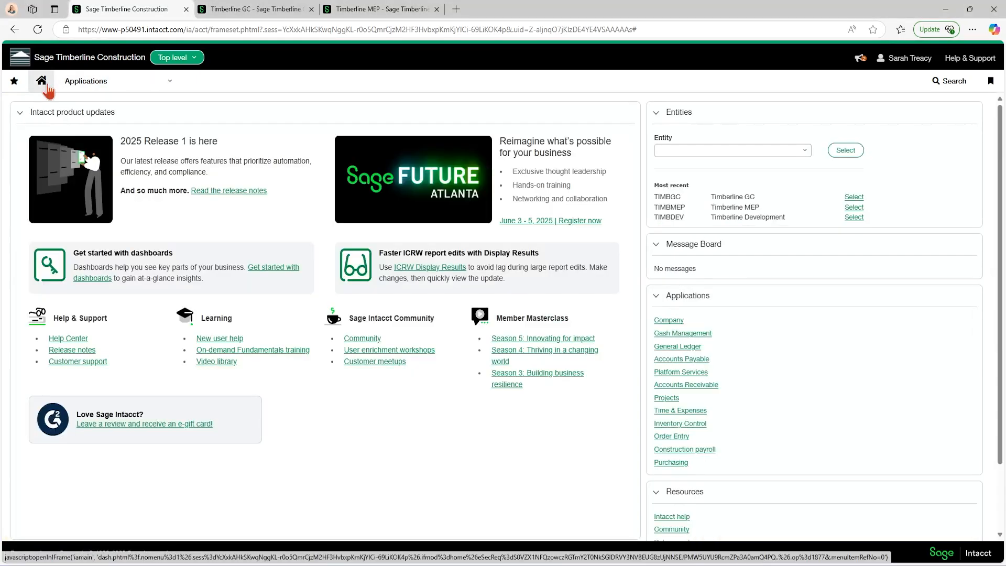